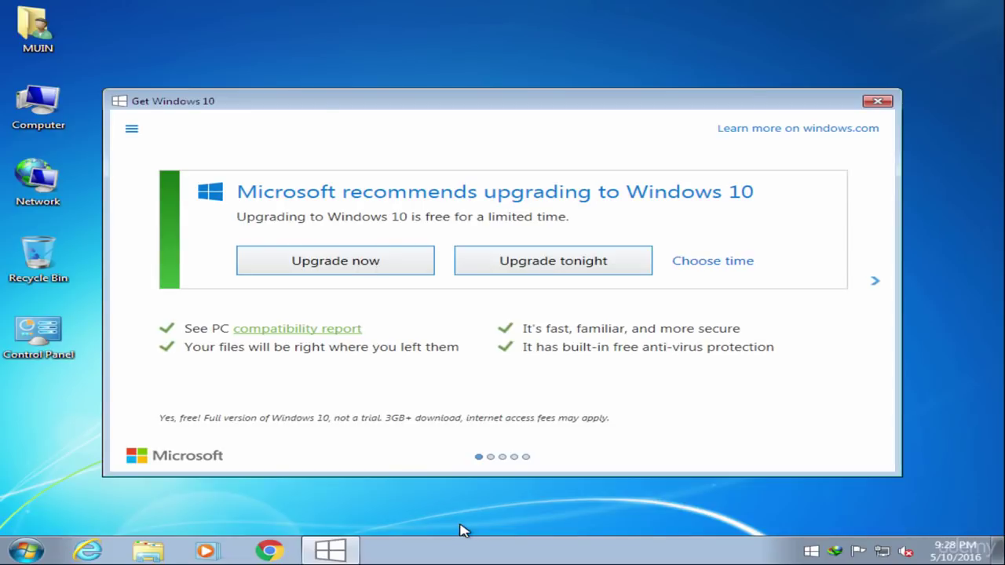
Choose Upgrade now in Get Windows 10 to start the free Windows 10 download.
{"action": "left_click", "coordinate": [350, 264]}
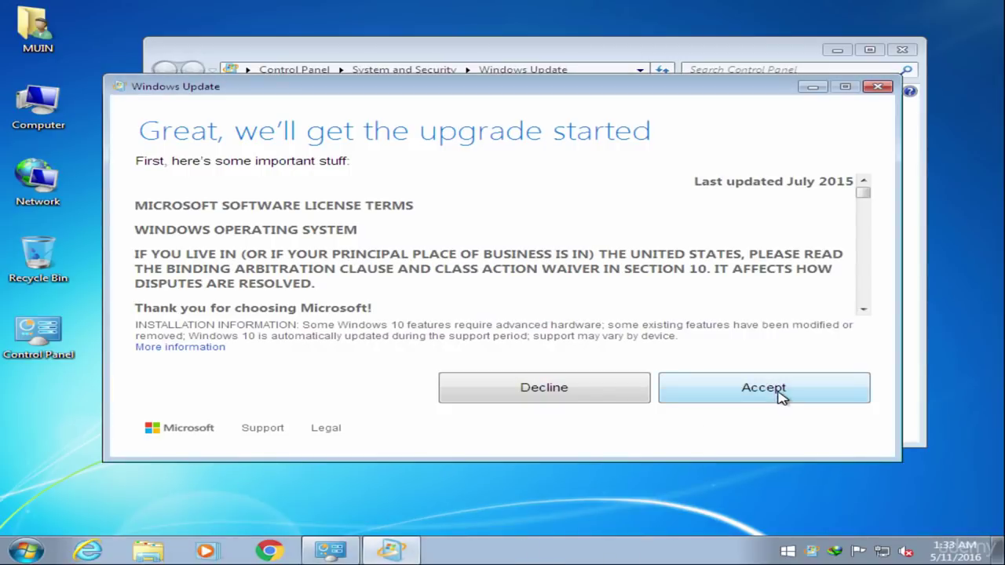
Accept the Windows 10 license terms in Windows Update.
{"action": "left_click", "coordinate": [781, 396]}
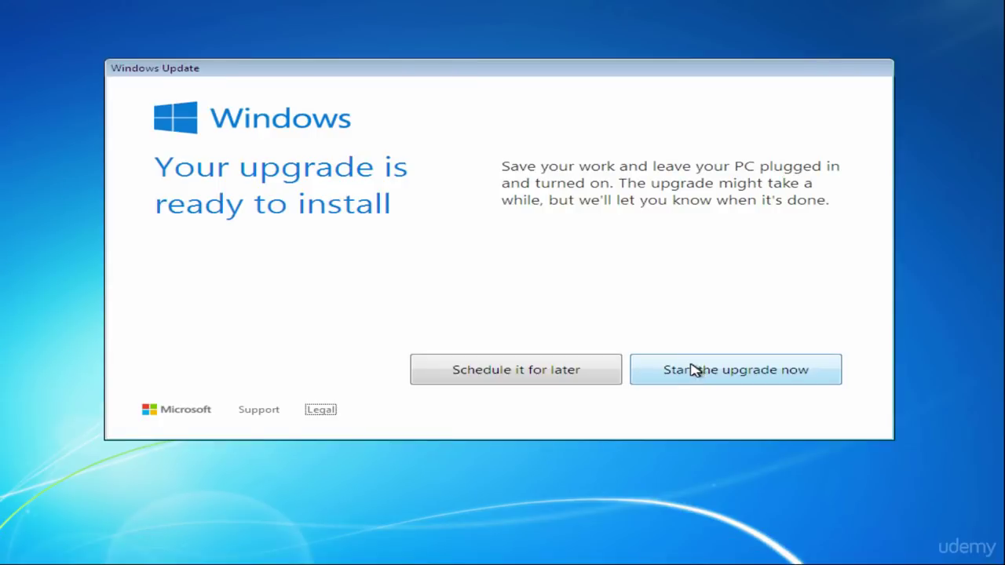
Start the Windows 10 upgrade now, letting the PC log off and install.
{"action": "left_click", "coordinate": [695, 372]}
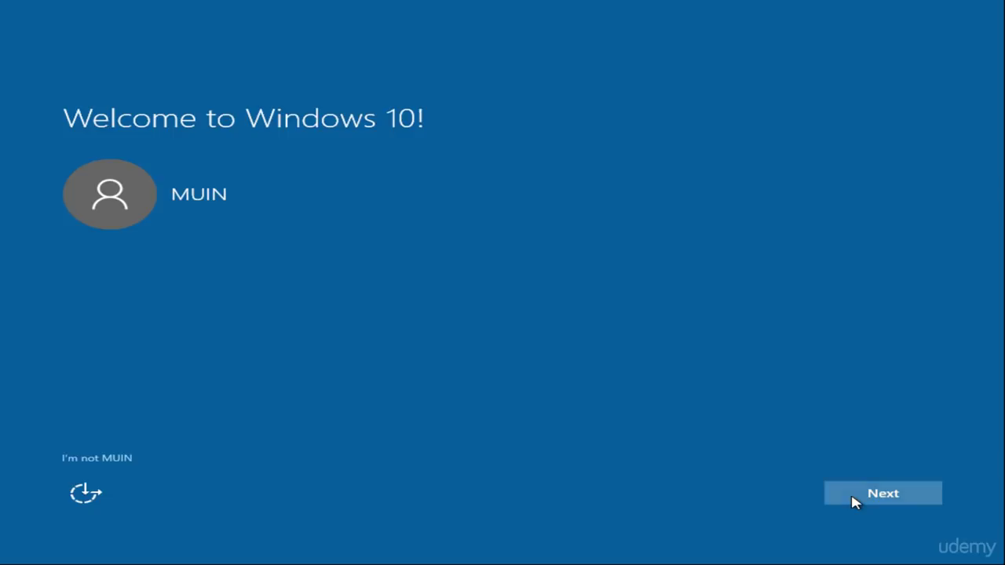
Continue as the existing user, accept express settings, and turn on Cortana.
{"action": "left_click", "coordinate": [852, 498]}
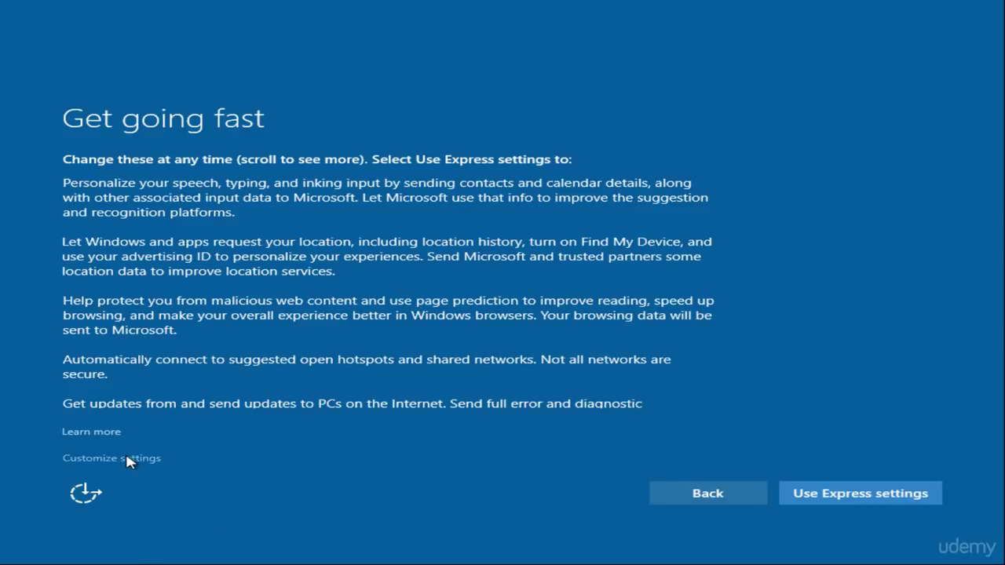
{"action": "left_click", "coordinate": [836, 496]}
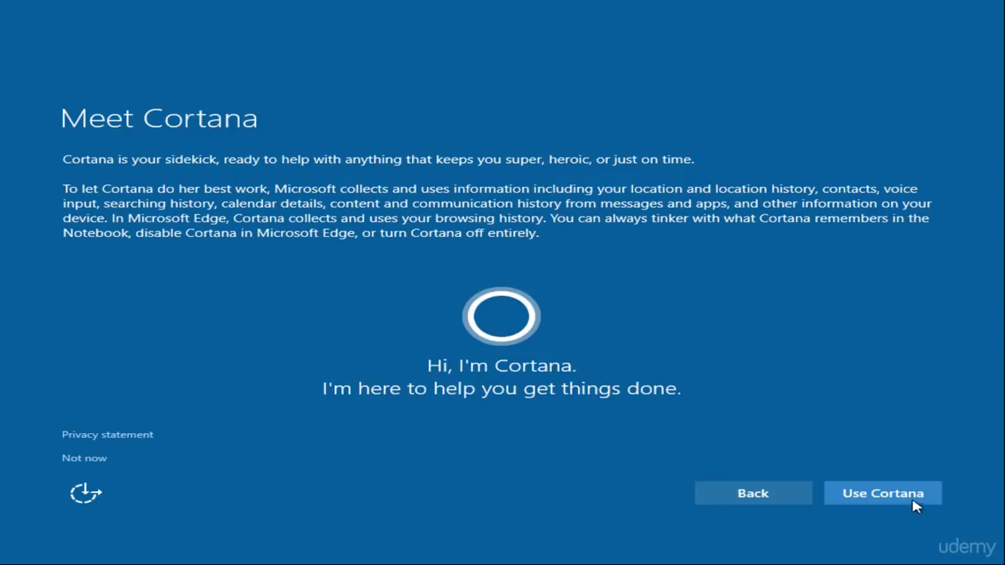
{"action": "left_click", "coordinate": [873, 495]}
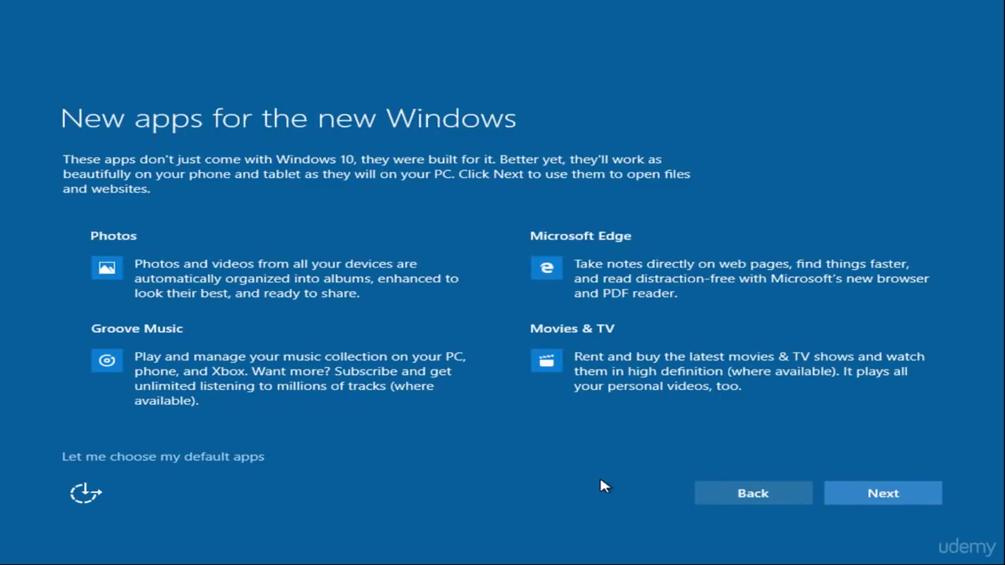
Keep the new default apps and let setup finish to the Windows 10 desktop.
{"action": "left_click", "coordinate": [889, 496]}
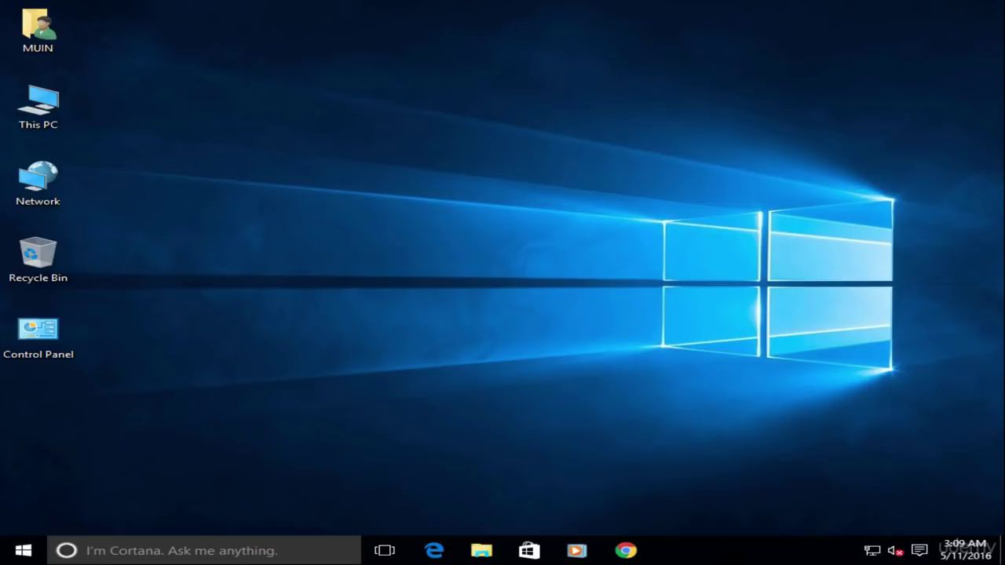
{"action": "key", "text": "super"}
{"action": "left_click", "coordinate": [611, 420]}
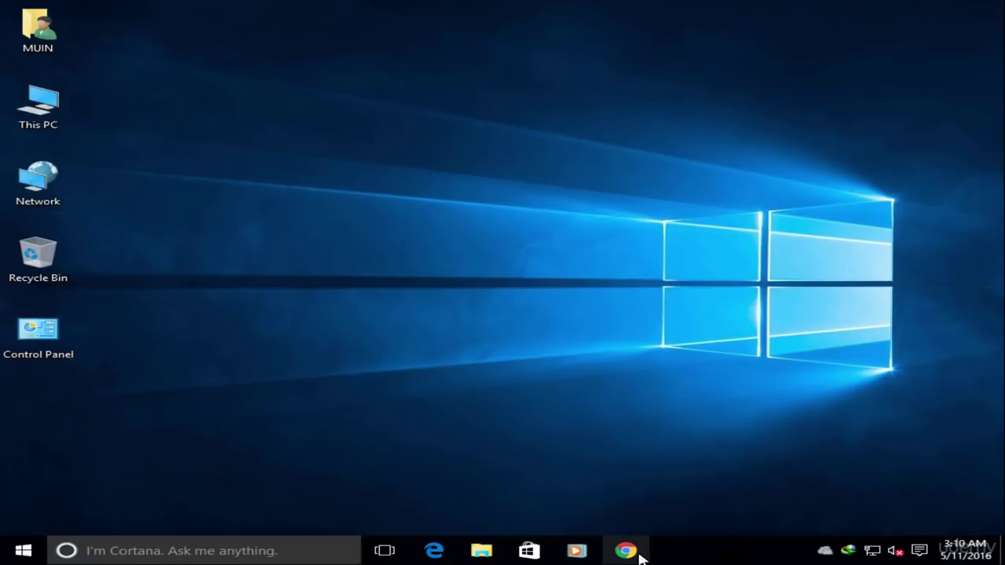